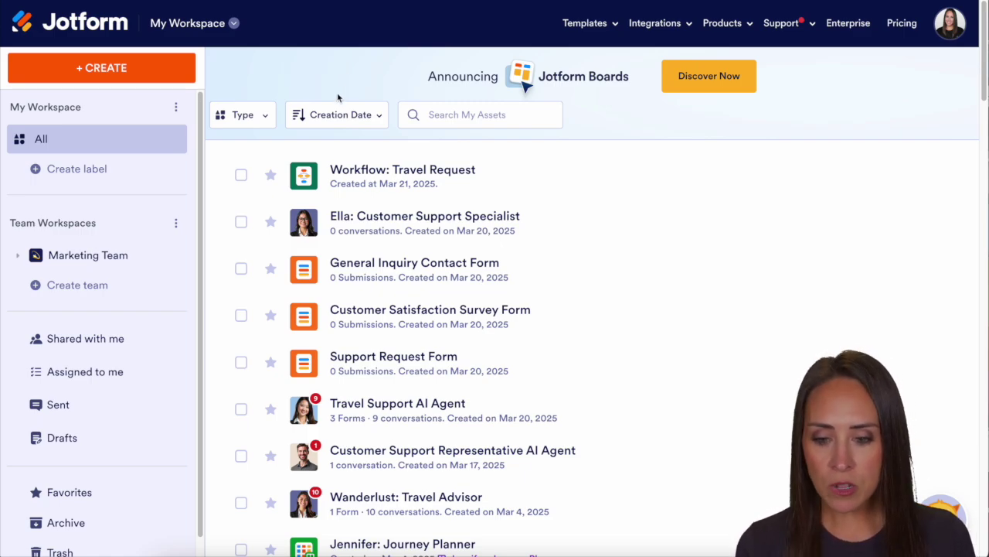
Step: Check the General Inquiry Contact Form's actions, then start creating a new Board
{"action": "left_click", "coordinate": [242, 271]}
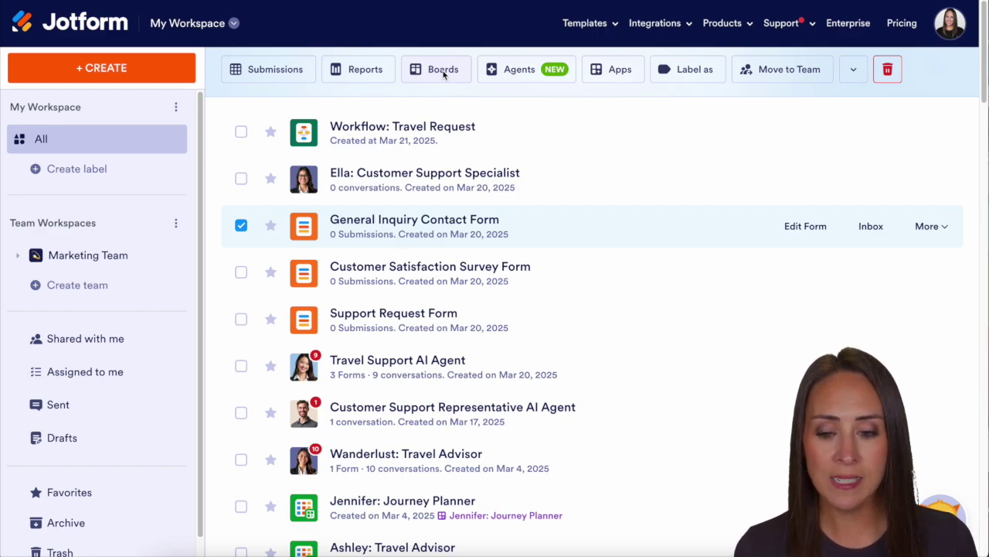
{"action": "left_click", "coordinate": [932, 226]}
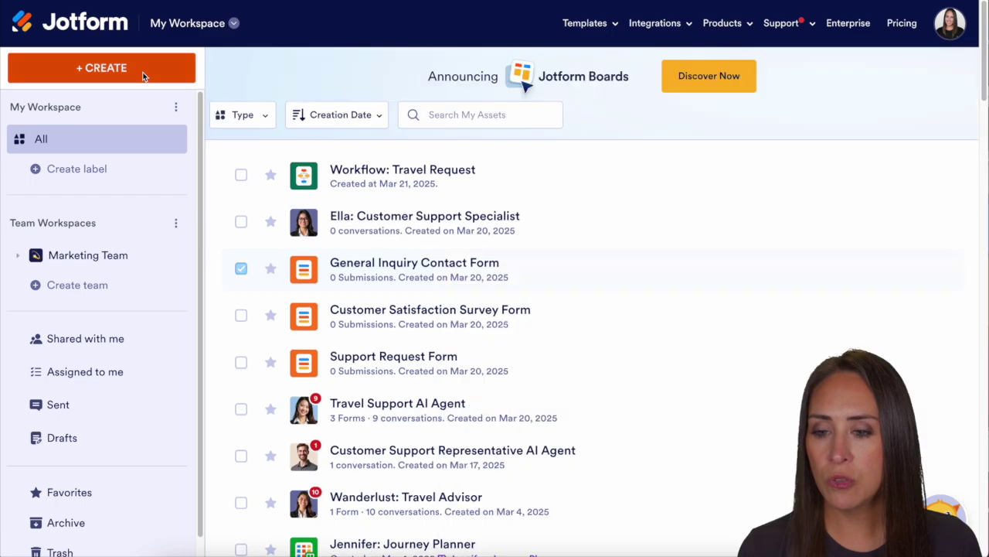
{"action": "left_click", "coordinate": [142, 71]}
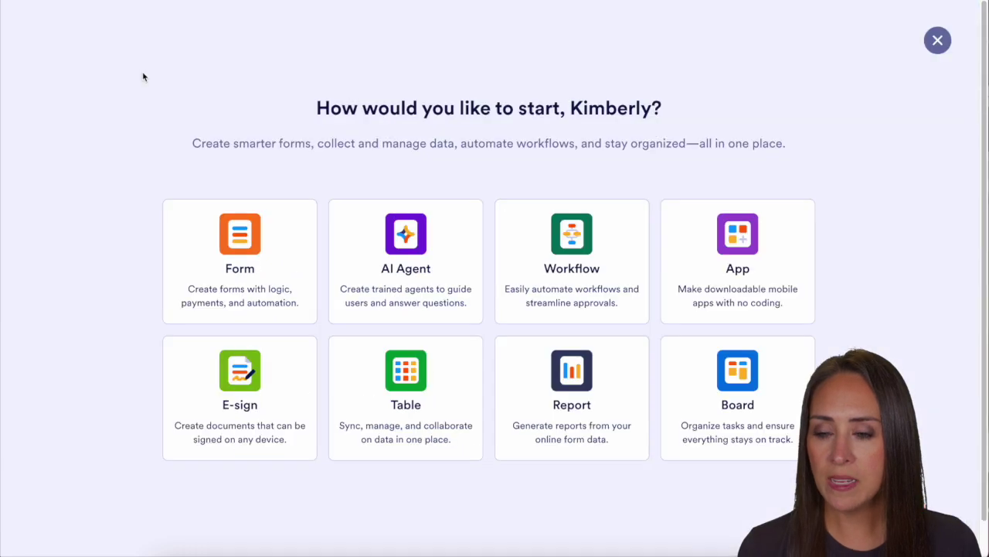
{"action": "left_click", "coordinate": [779, 426]}
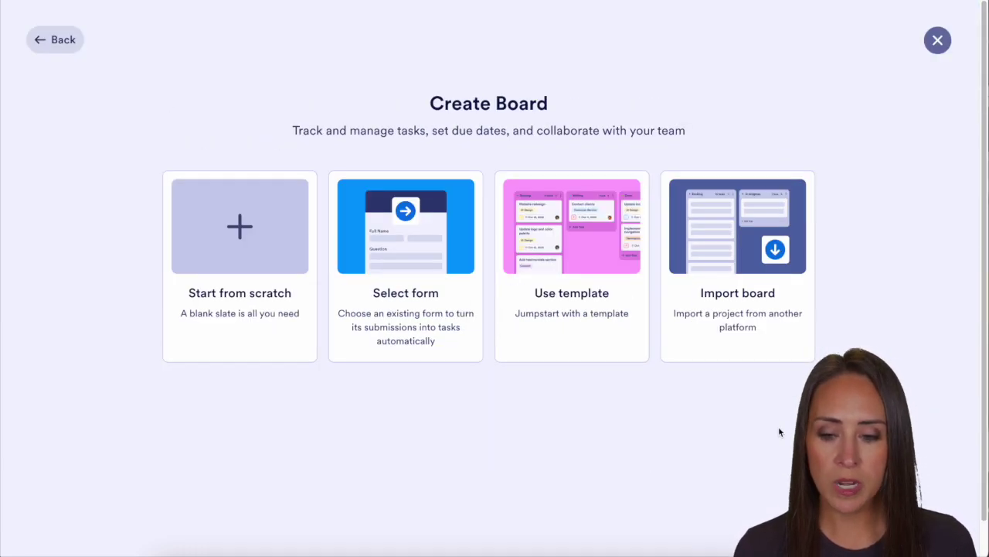
Step: Base the new board on the existing Travel Request form
{"action": "left_click", "coordinate": [422, 306]}
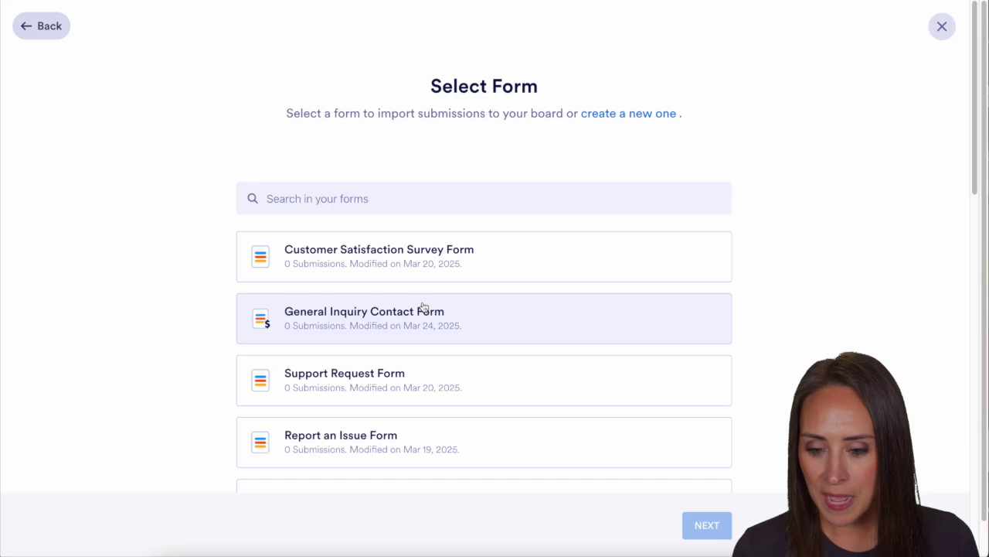
{"action": "scroll", "coordinate": [499, 320], "scroll_direction": "down", "scroll_amount": 3}
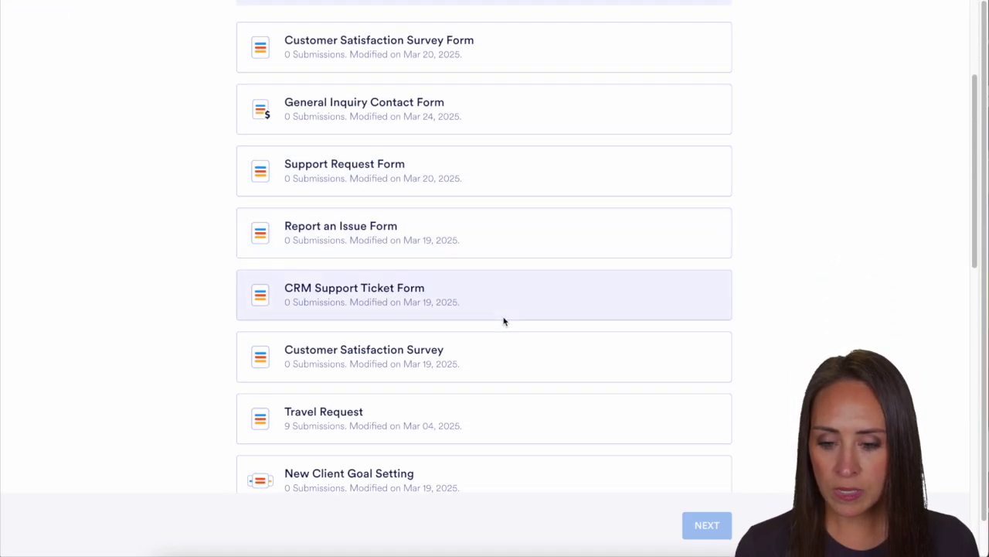
{"action": "scroll", "coordinate": [503, 322], "scroll_direction": "down", "scroll_amount": 1}
{"action": "left_click", "coordinate": [389, 320]}
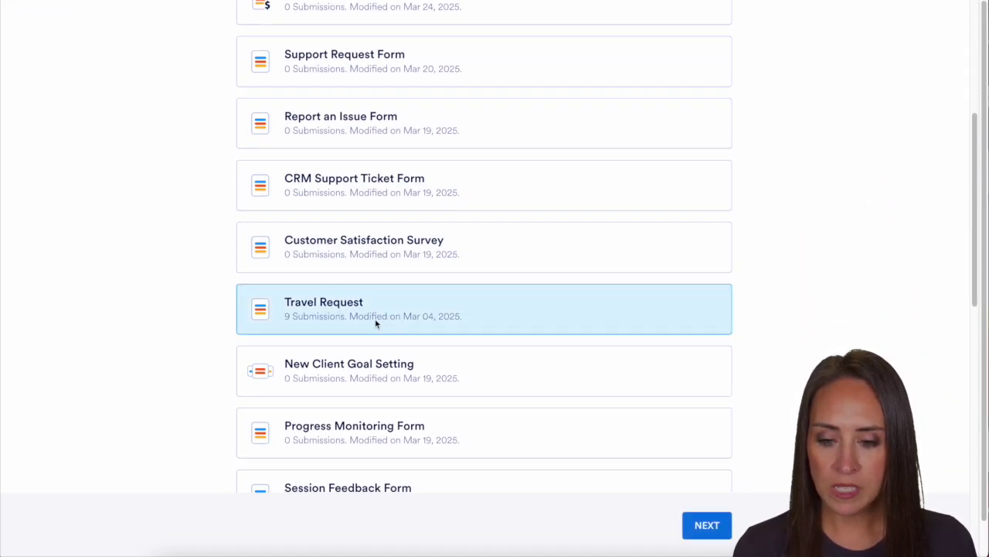
{"action": "left_click", "coordinate": [719, 530]}
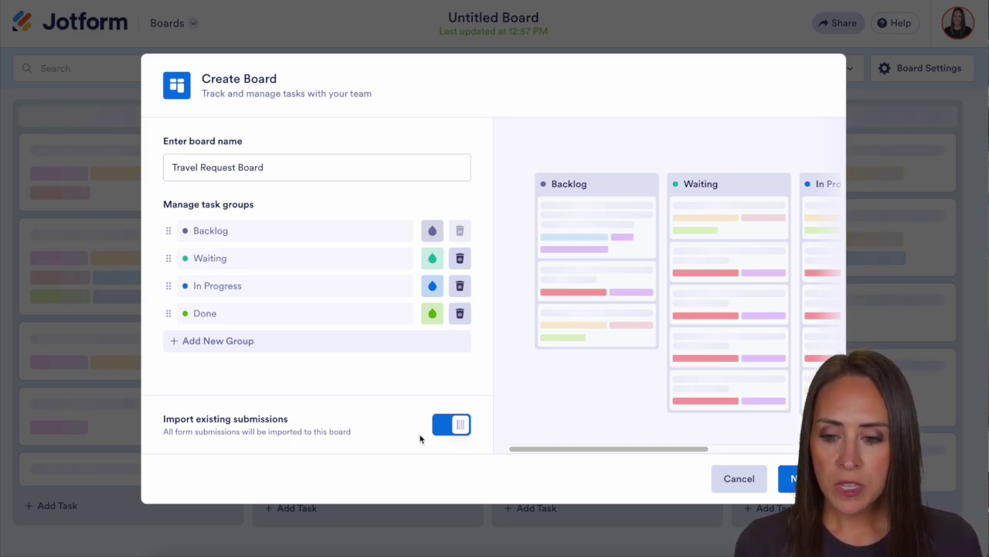
Step: Accept the name Travel Request Board, four groups and submission import, and continue
{"action": "left_click", "coordinate": [797, 479]}
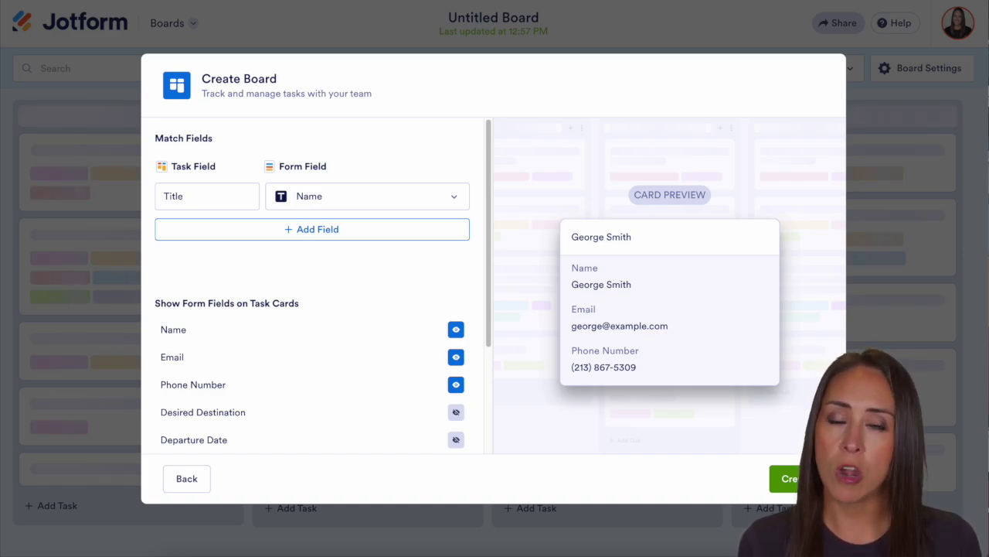
Step: Add three mappings: Due Date→Departure Date, Tag→Type of travel, Description→Desired Destination
{"action": "left_click", "coordinate": [347, 232]}
{"action": "left_click", "coordinate": [214, 230]}
{"action": "left_click", "coordinate": [315, 229]}
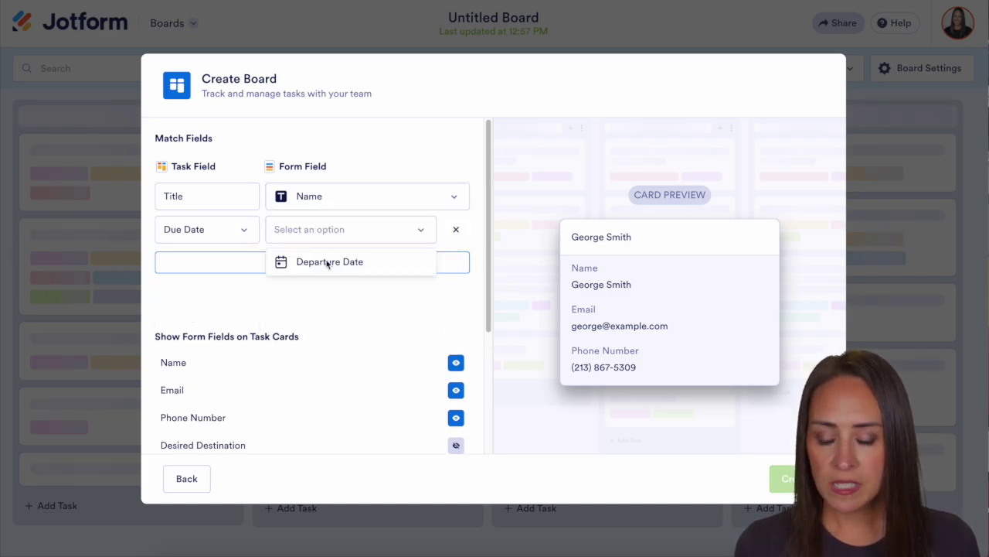
{"action": "left_click", "coordinate": [328, 262]}
{"action": "left_click", "coordinate": [276, 269]}
{"action": "left_click", "coordinate": [324, 264]}
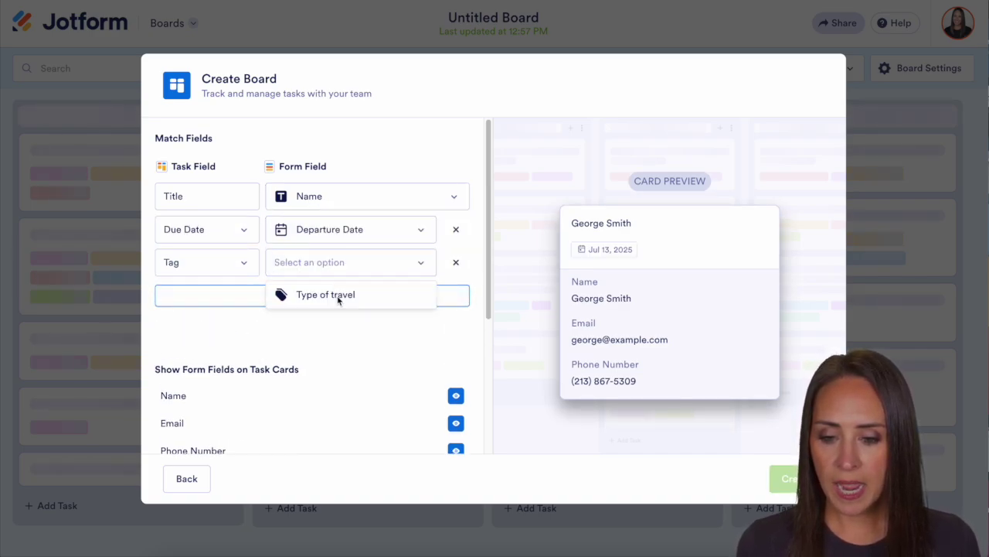
{"action": "left_click", "coordinate": [338, 298]}
{"action": "left_click", "coordinate": [328, 298]}
{"action": "left_click", "coordinate": [346, 298]}
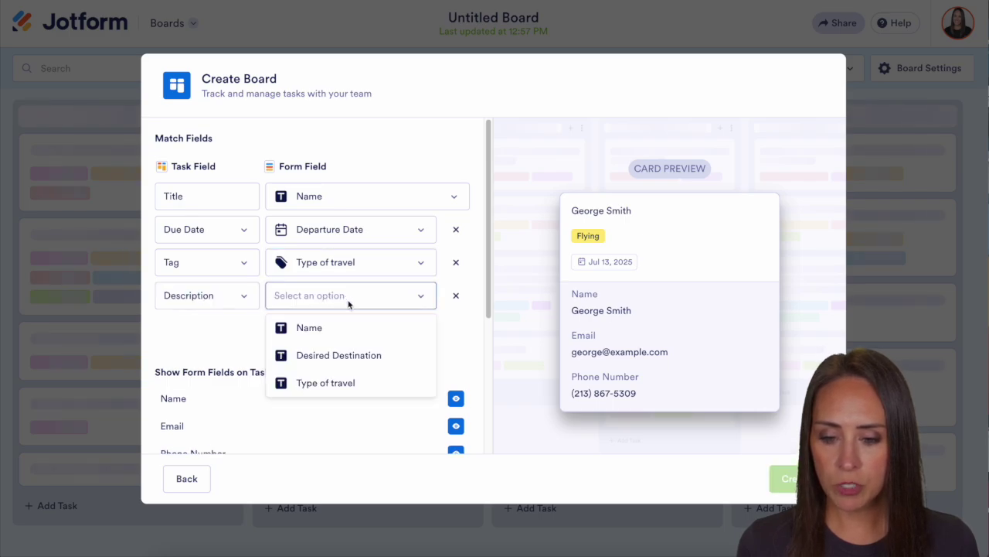
{"action": "left_click", "coordinate": [372, 357]}
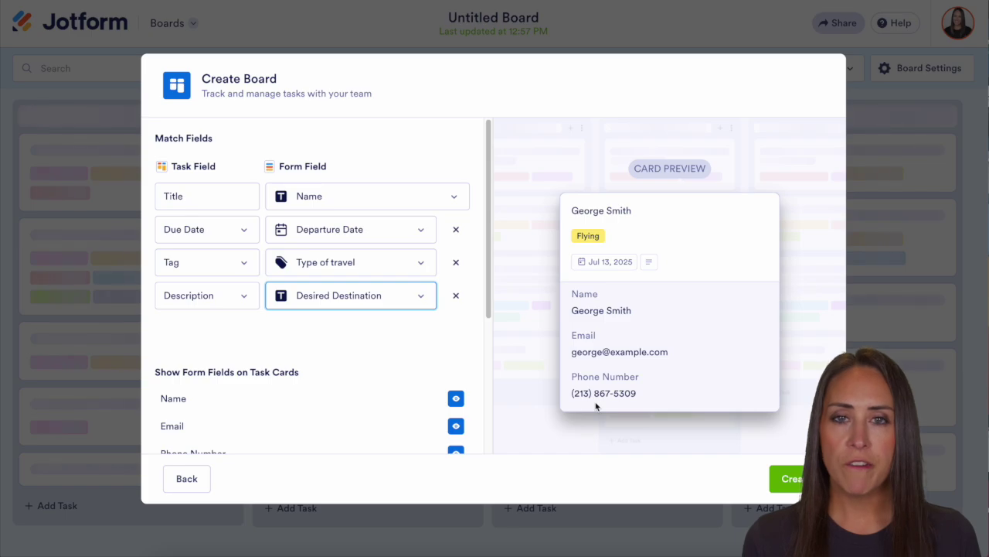
Step: Hide Email, show Desired Destination, Departure Date and Type of travel on cards, and create the board
{"action": "scroll", "coordinate": [352, 350], "scroll_direction": "down", "scroll_amount": 5}
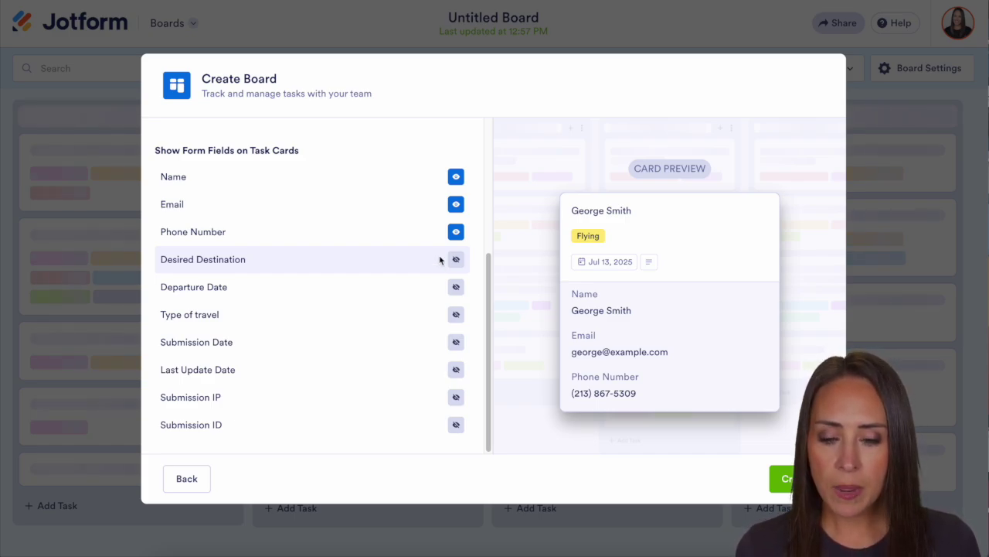
{"action": "left_click", "coordinate": [456, 204]}
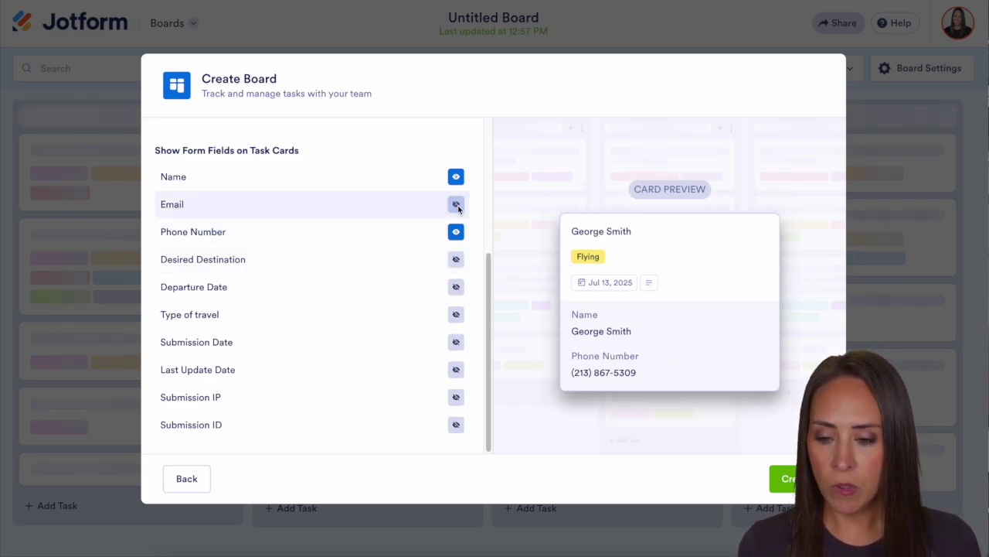
{"action": "left_click", "coordinate": [456, 259]}
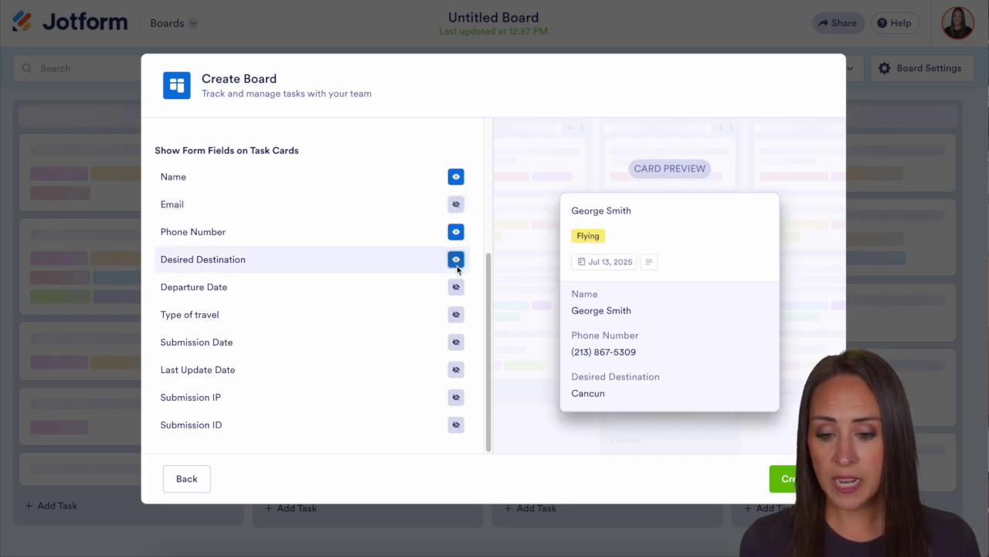
{"action": "left_click", "coordinate": [456, 287]}
{"action": "left_click", "coordinate": [456, 314]}
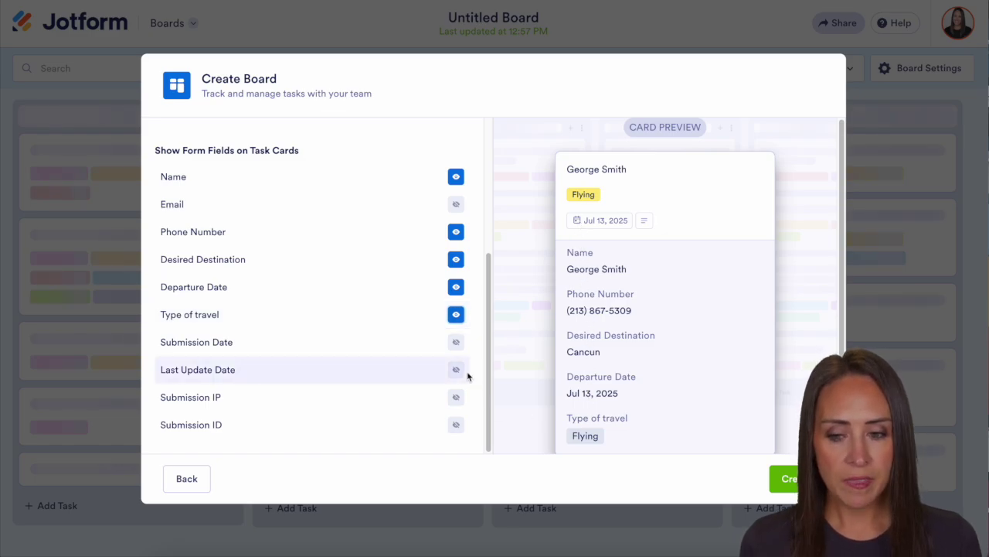
{"action": "left_click", "coordinate": [789, 479]}
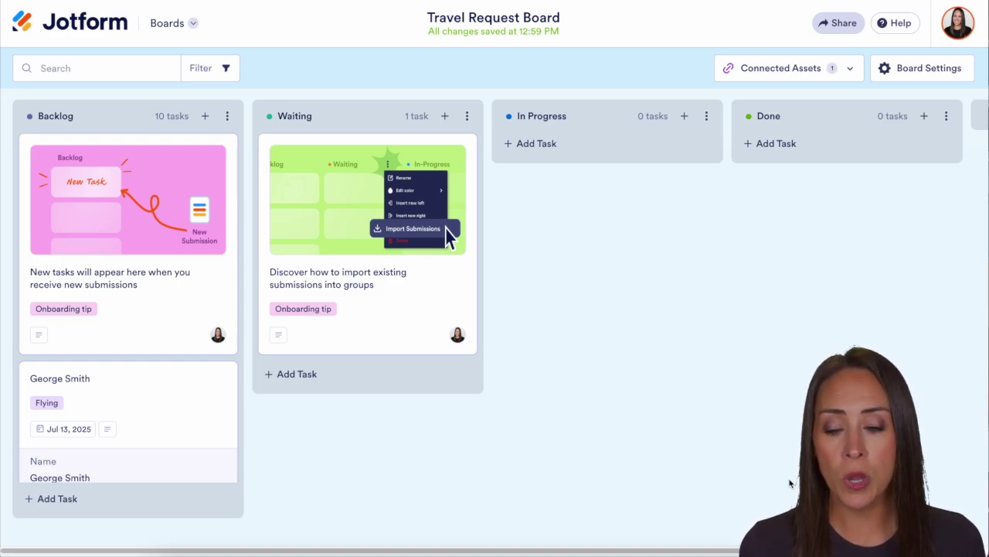
Step: Delete both onboarding tip cards, confirming each move to trash
{"action": "left_click", "coordinate": [221, 151]}
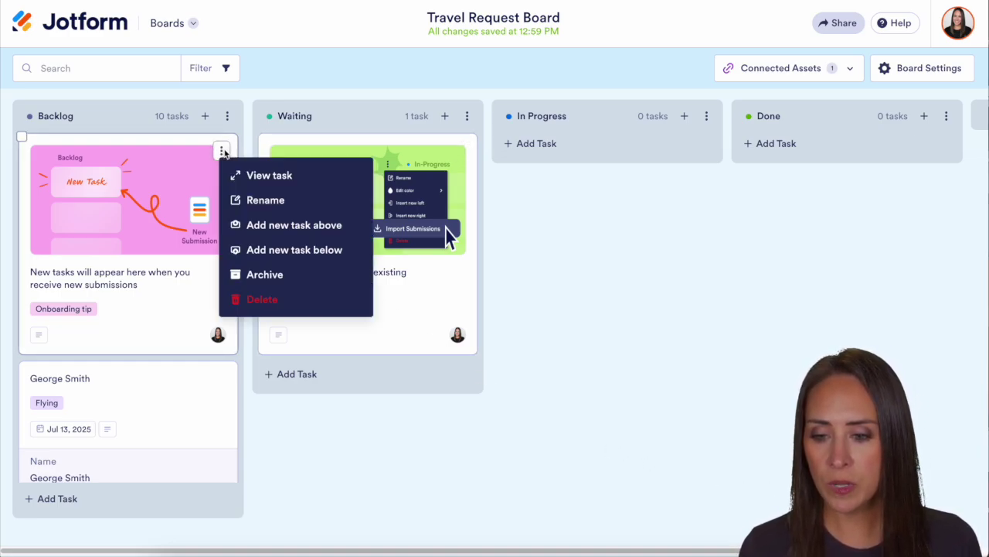
{"action": "left_click", "coordinate": [261, 300]}
{"action": "left_click", "coordinate": [521, 357]}
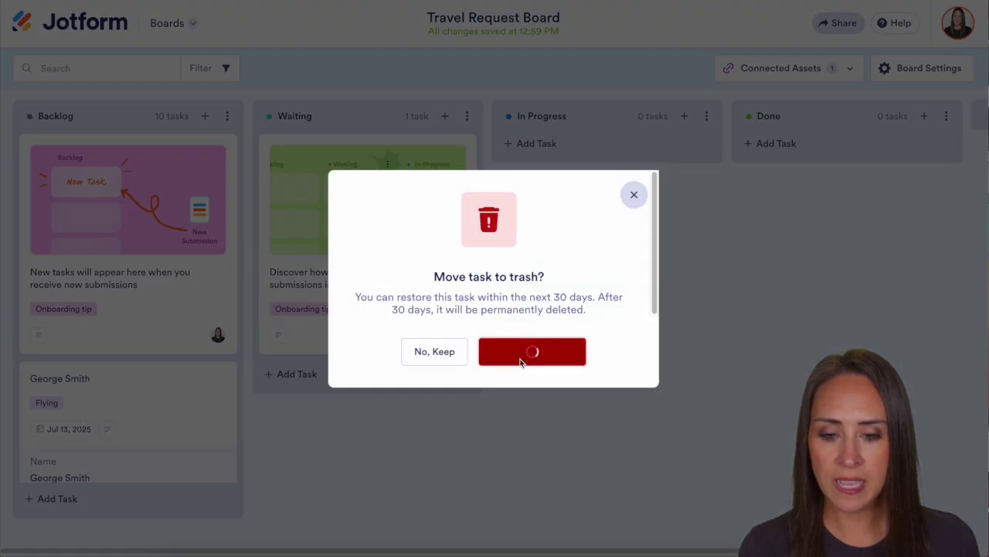
{"action": "left_click", "coordinate": [460, 151]}
{"action": "left_click", "coordinate": [496, 298]}
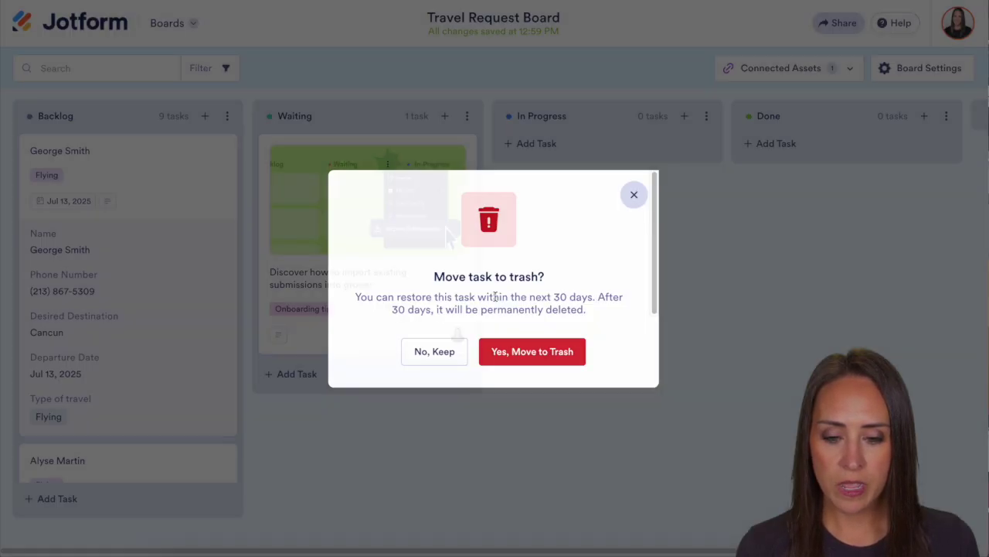
{"action": "left_click", "coordinate": [559, 348]}
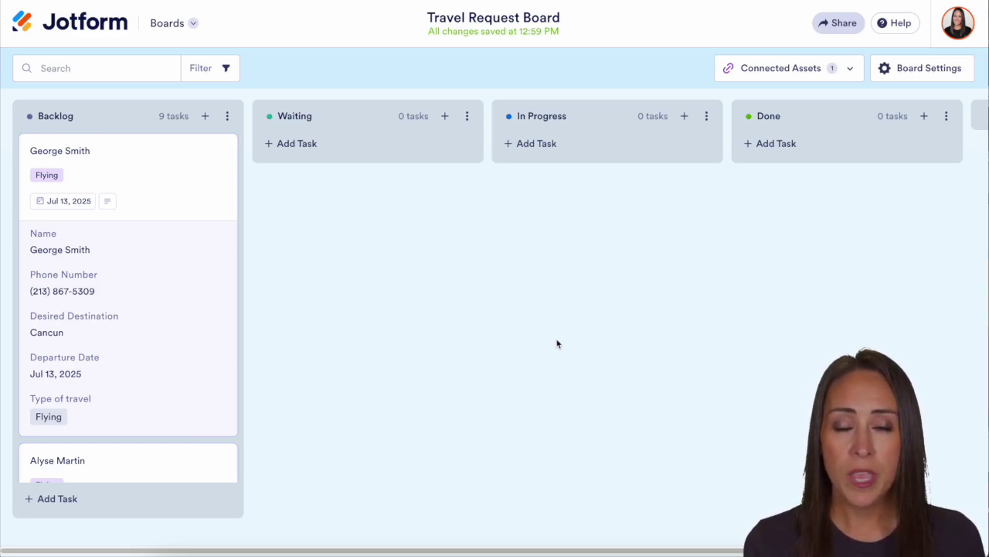
Step: Move Cancun, Athens and Austin requests to Waiting, Australia to In Progress, San Diego to Done
{"action": "left_click_drag", "start_coordinate": [146, 159], "coordinate": [393, 212]}
{"action": "left_click_drag", "start_coordinate": [154, 159], "coordinate": [607, 224]}
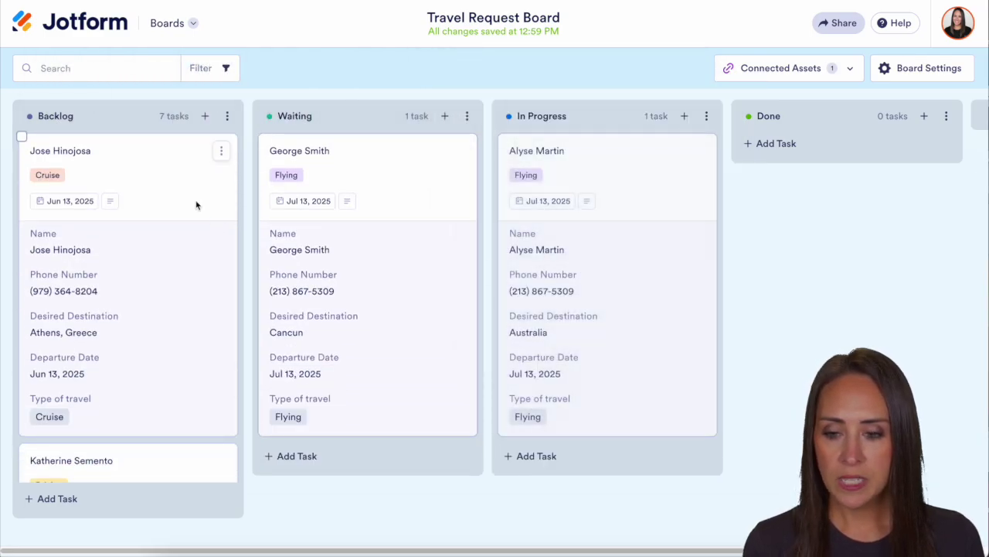
{"action": "left_click_drag", "start_coordinate": [194, 205], "coordinate": [325, 232]}
{"action": "left_click_drag", "start_coordinate": [155, 166], "coordinate": [804, 270]}
{"action": "left_click_drag", "start_coordinate": [131, 232], "coordinate": [366, 290]}
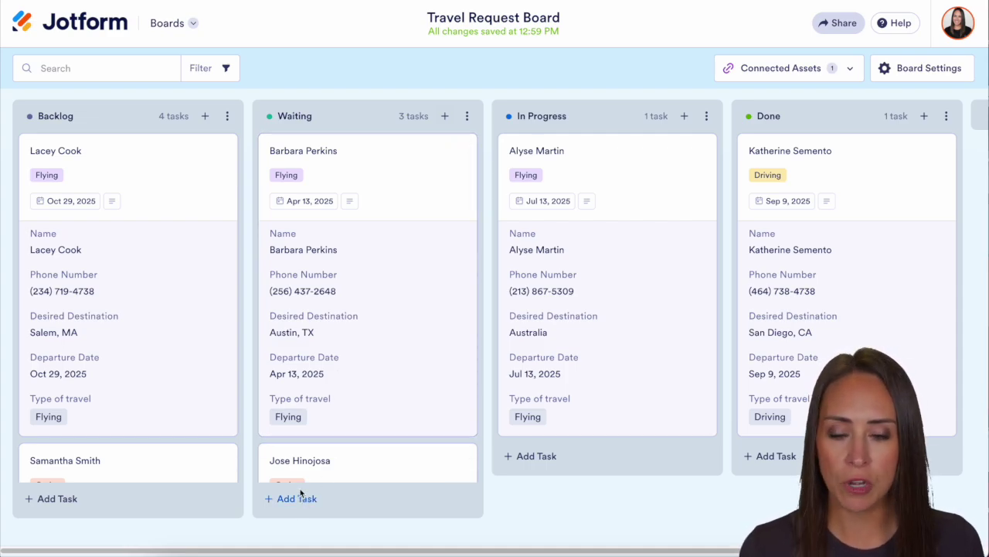
Step: Preview the Waiting group's options menu, then open Board Settings
{"action": "left_click", "coordinate": [468, 116]}
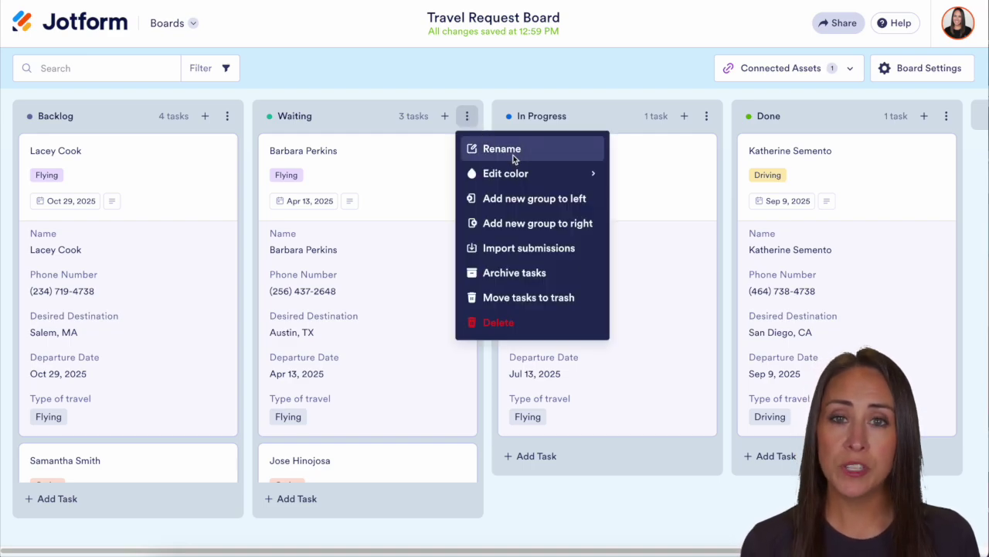
{"action": "mouse_move", "coordinate": [523, 176]}
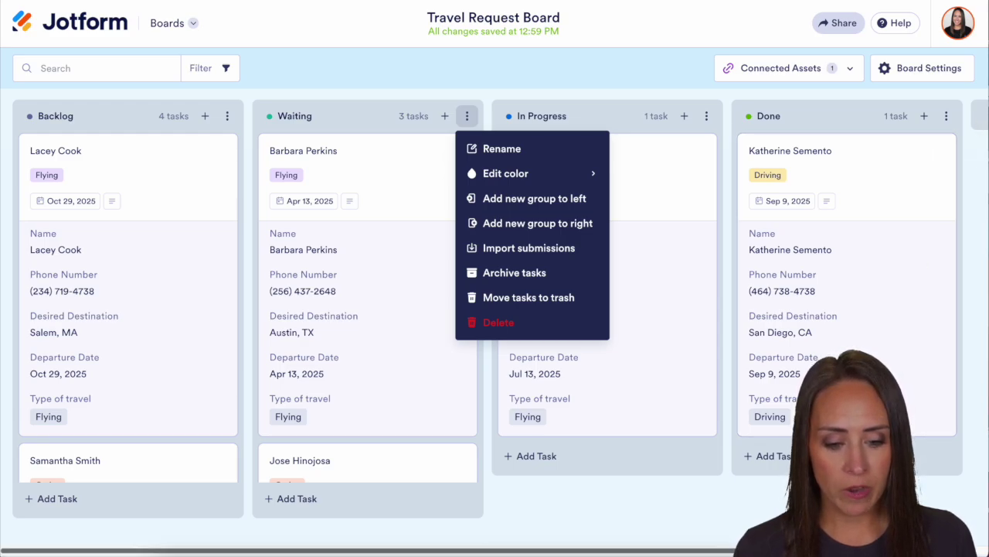
{"action": "scroll", "coordinate": [959, 161], "scroll_direction": "right", "scroll_amount": 3}
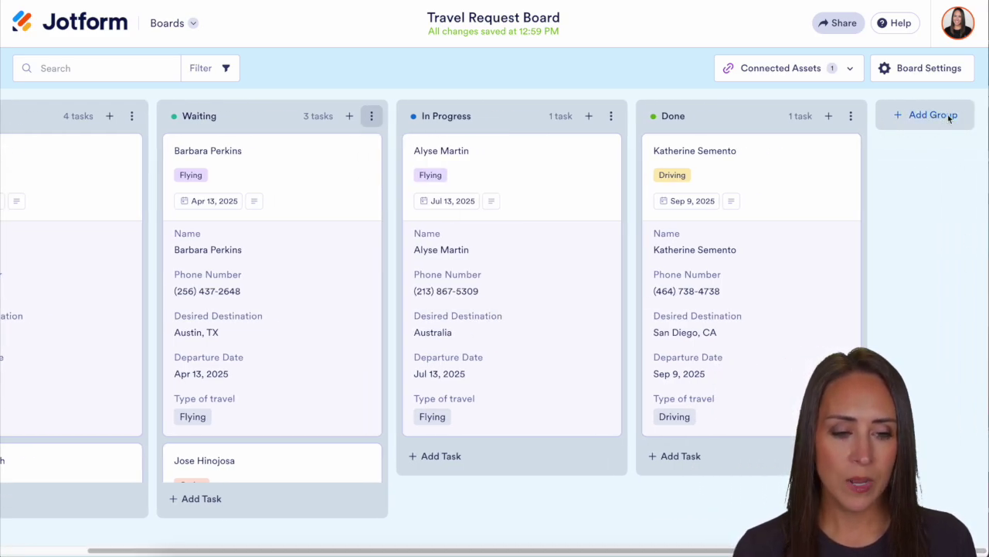
{"action": "left_click", "coordinate": [928, 68]}
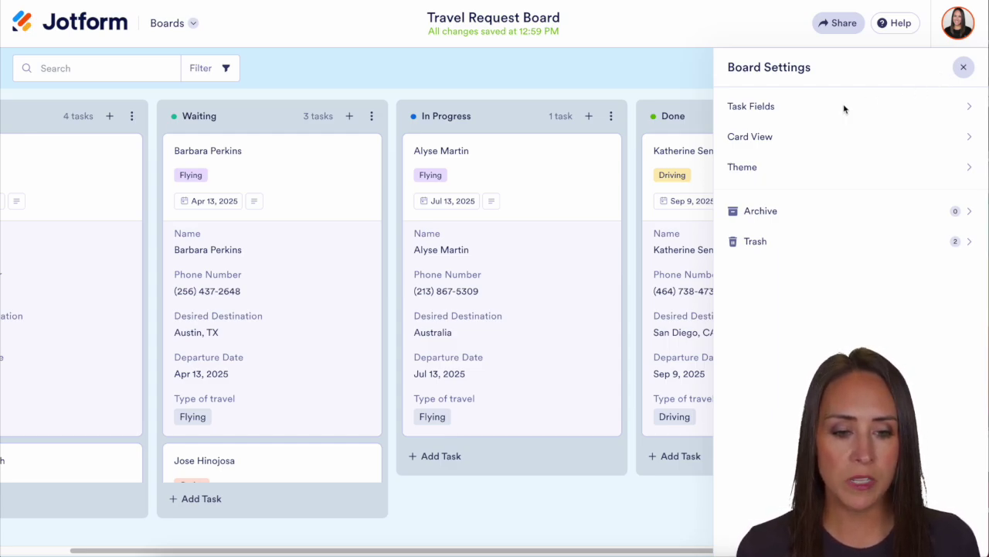
{"action": "left_click", "coordinate": [937, 112]}
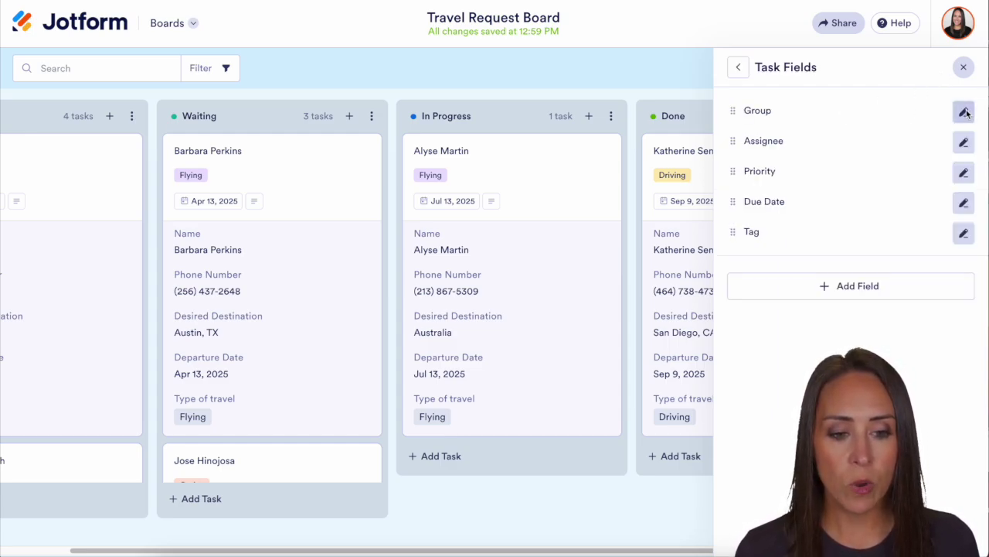
{"action": "left_click", "coordinate": [964, 112]}
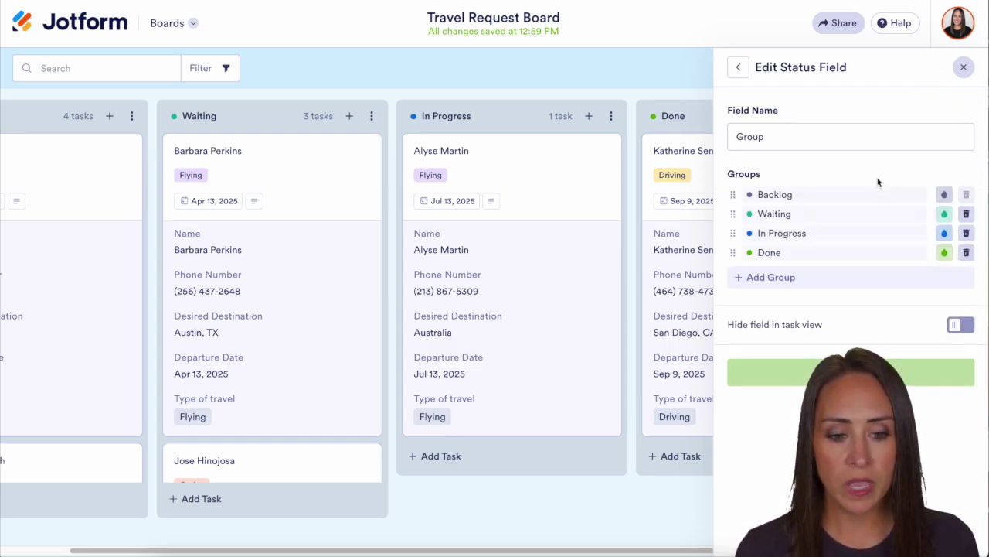
{"action": "left_click", "coordinate": [738, 67]}
{"action": "left_click", "coordinate": [970, 209]}
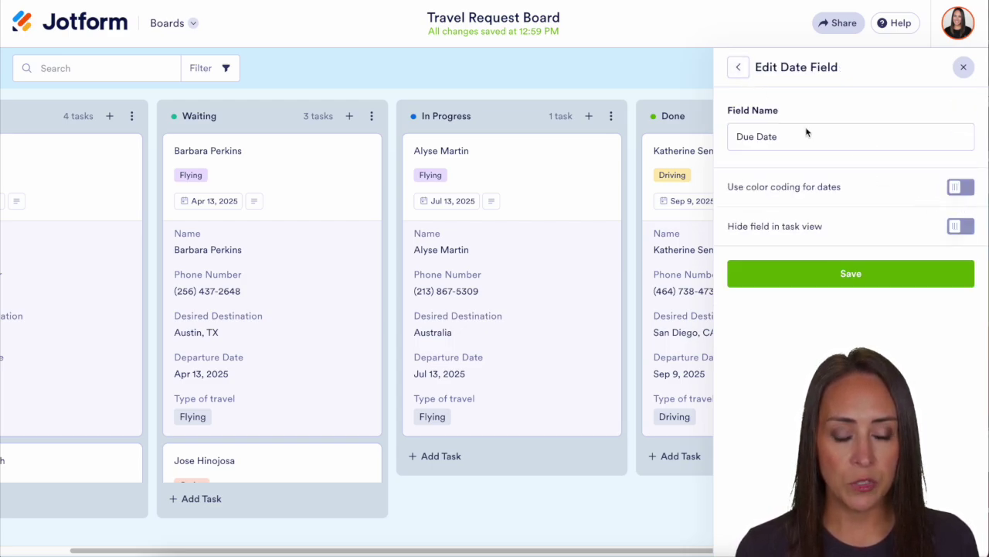
{"action": "left_click", "coordinate": [737, 68]}
{"action": "left_click", "coordinate": [963, 232]}
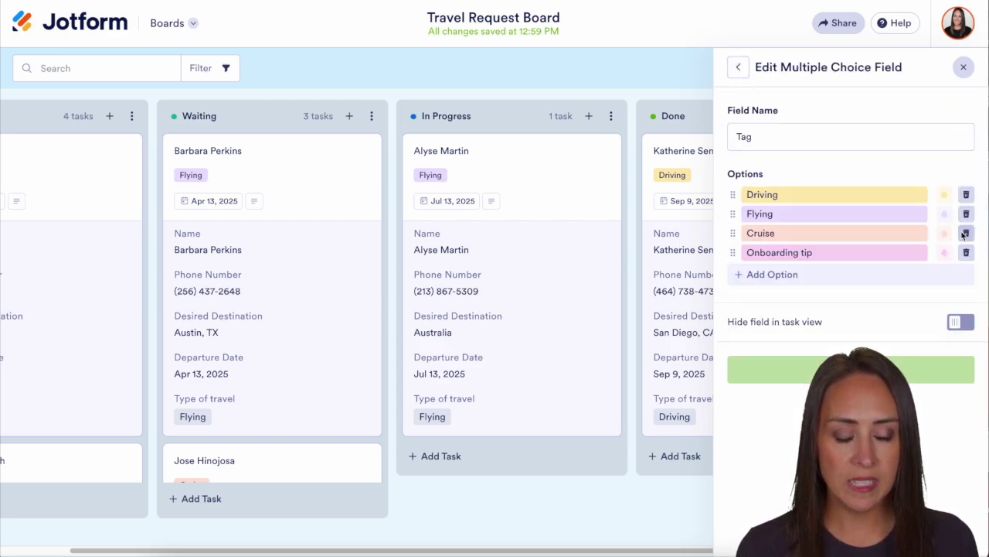
{"action": "left_click", "coordinate": [739, 68]}
{"action": "left_click", "coordinate": [874, 286]}
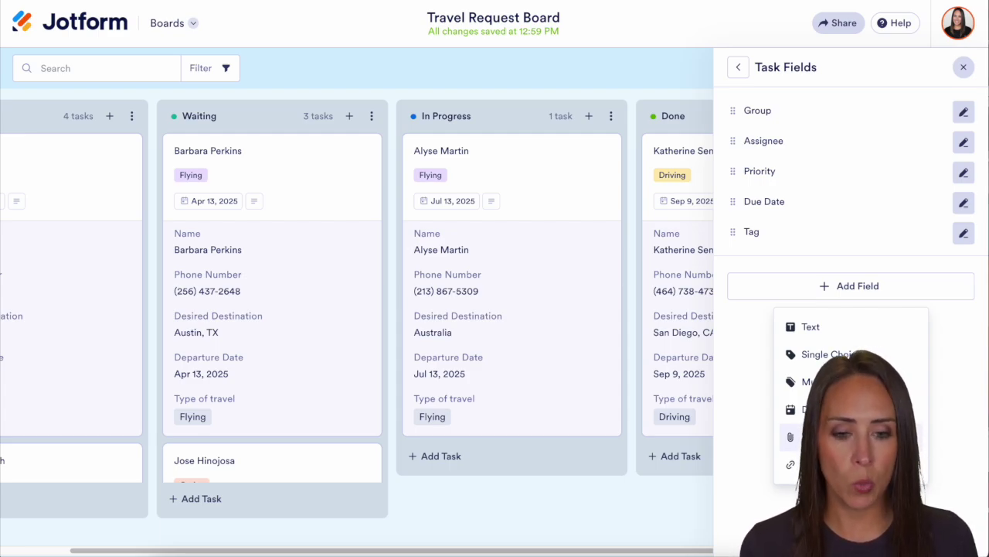
{"action": "left_click", "coordinate": [738, 68]}
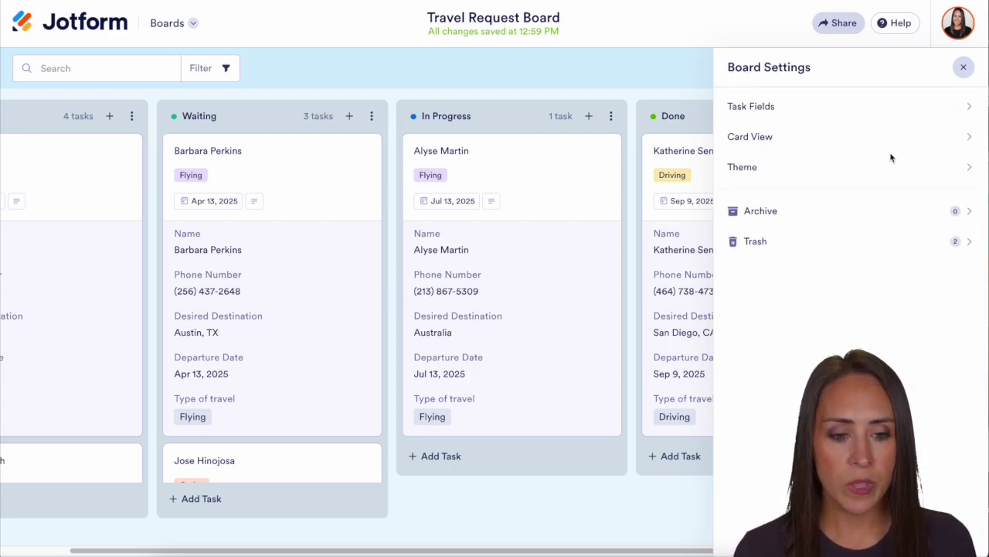
Step: In Card View, toggle assignee, priority and due date off and back on
{"action": "left_click", "coordinate": [927, 144]}
{"action": "left_click", "coordinate": [960, 310]}
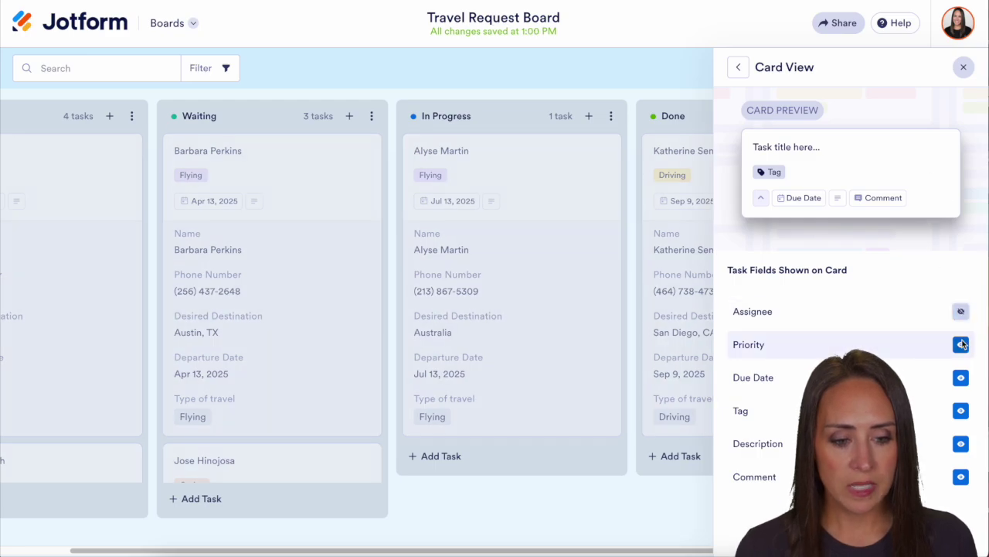
{"action": "left_click", "coordinate": [963, 345]}
{"action": "left_click", "coordinate": [960, 377]}
{"action": "left_click", "coordinate": [961, 377]}
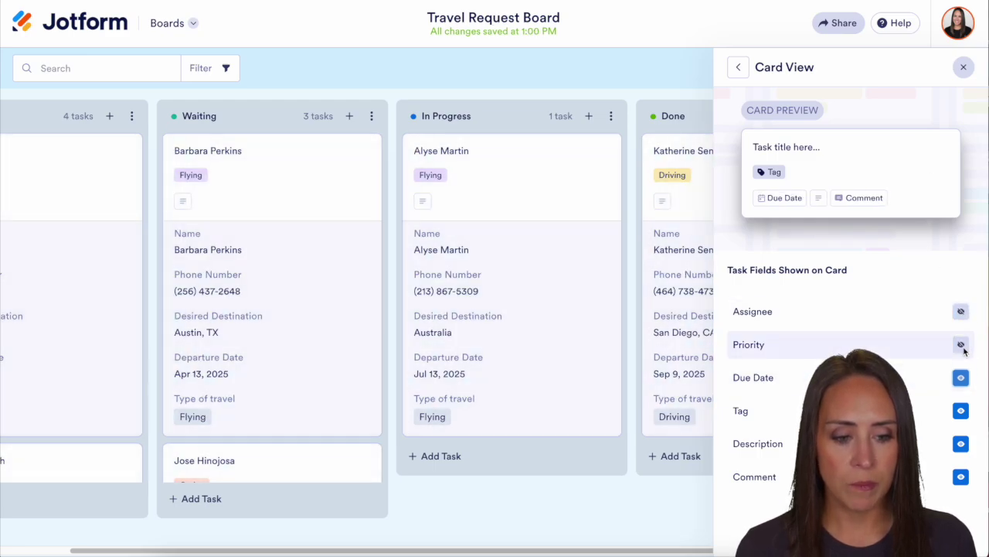
{"action": "left_click", "coordinate": [963, 345]}
{"action": "left_click", "coordinate": [961, 311]}
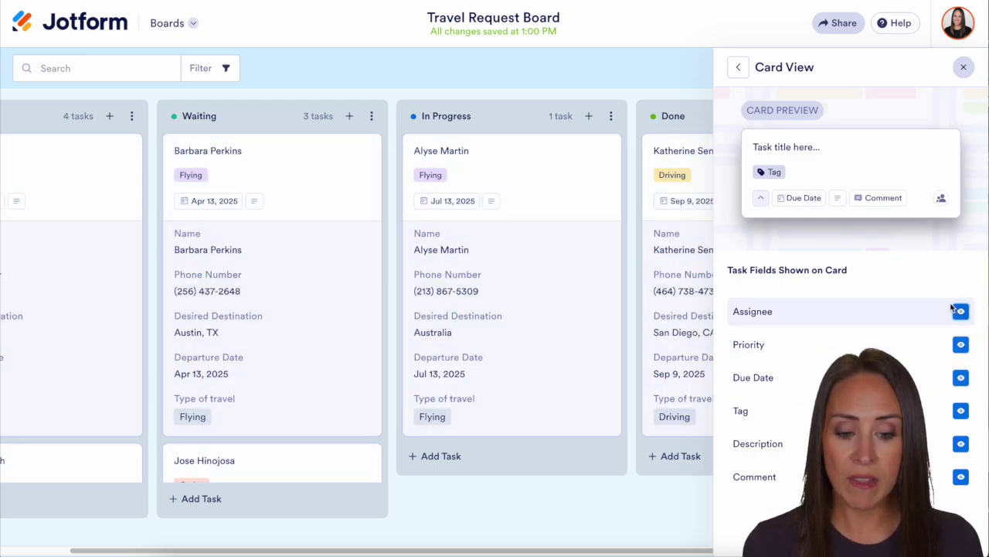
{"action": "left_click", "coordinate": [738, 72]}
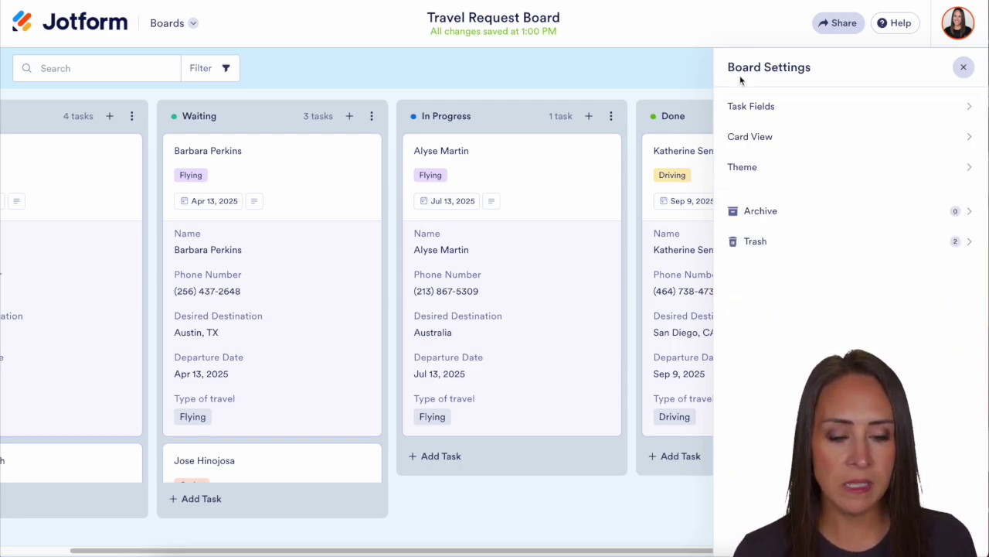
Step: Apply the blue-purple gradient background theme to the board
{"action": "left_click", "coordinate": [934, 171]}
{"action": "left_click", "coordinate": [813, 243]}
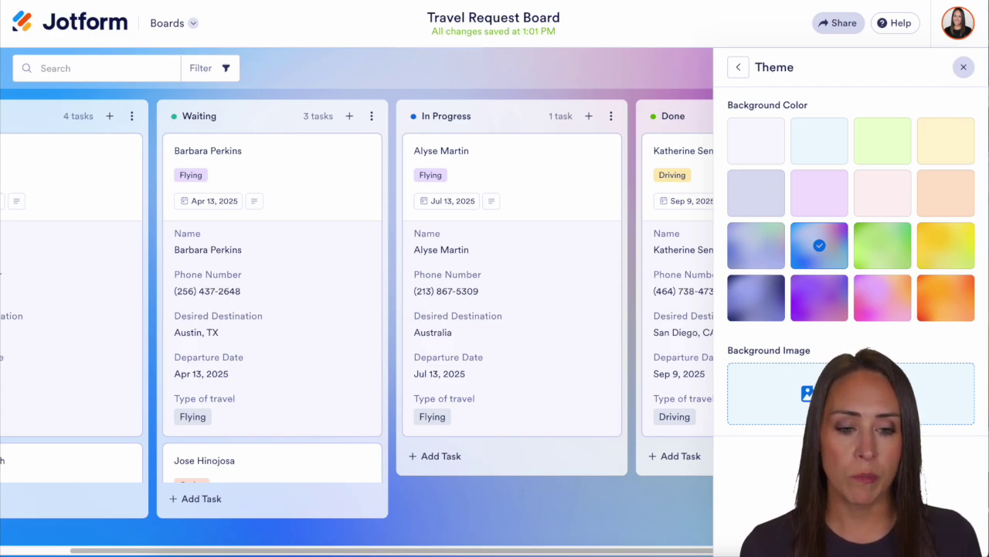
{"action": "left_click", "coordinate": [742, 67]}
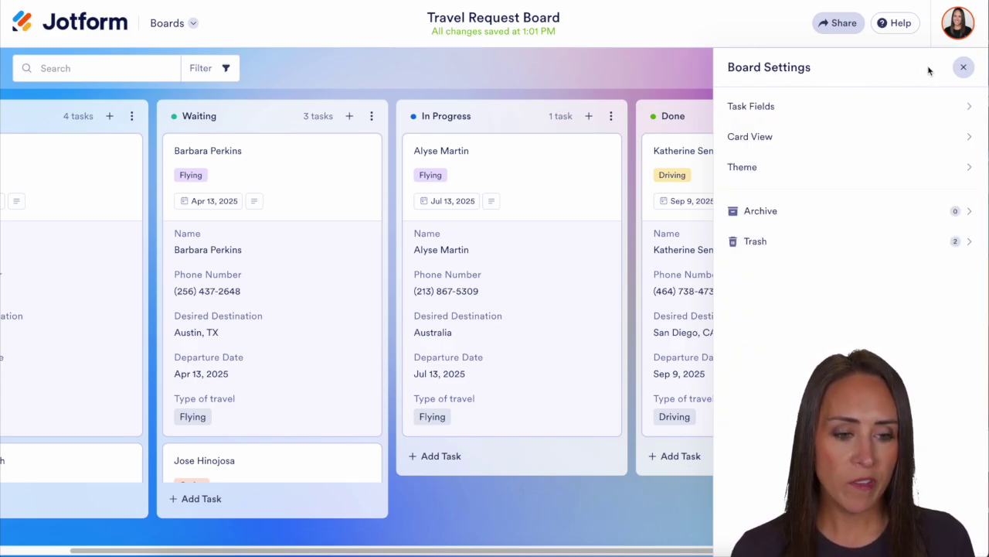
Step: Close Board Settings and review the Share dialog's privacy settings, keeping it a Private Board
{"action": "left_click", "coordinate": [964, 68]}
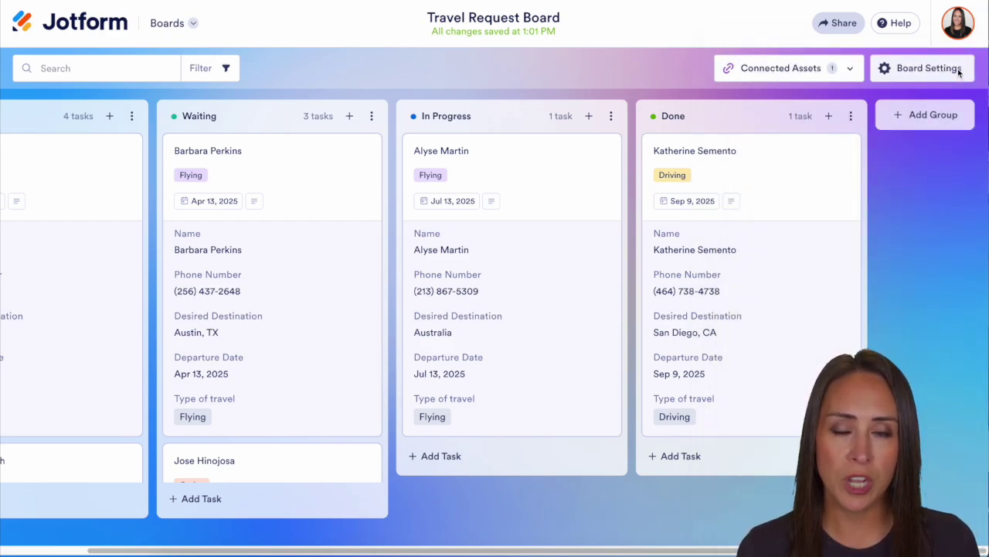
{"action": "left_click", "coordinate": [839, 24]}
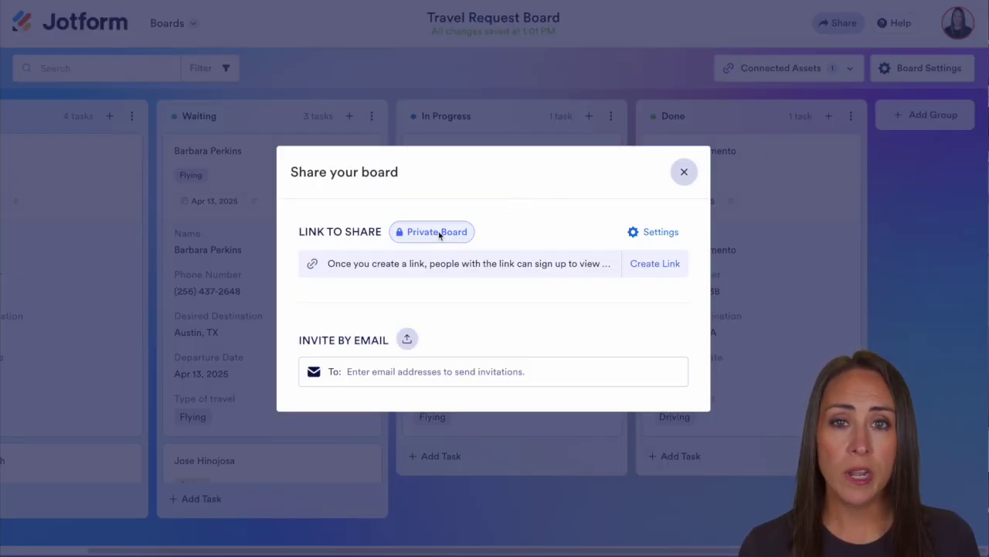
{"action": "left_click", "coordinate": [666, 235]}
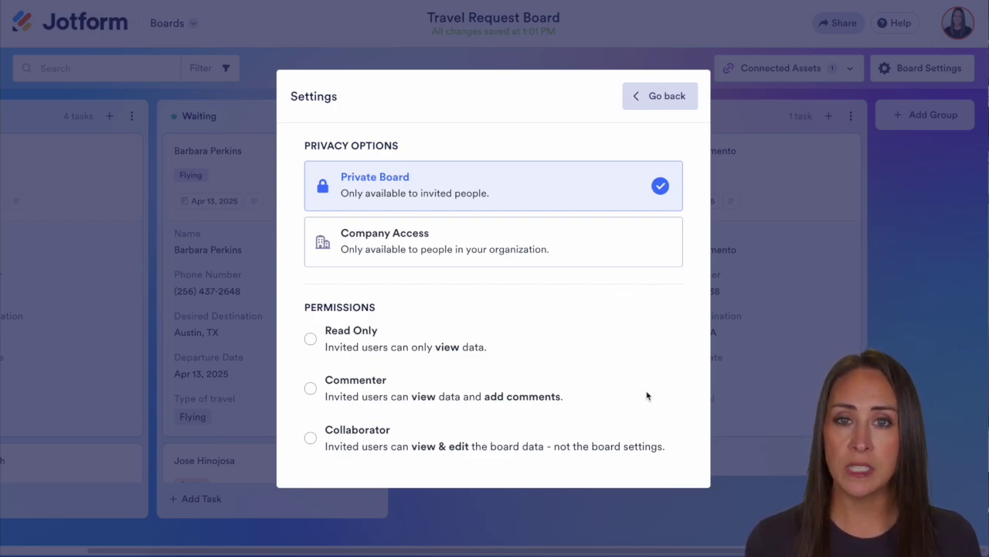
{"action": "left_click", "coordinate": [653, 98]}
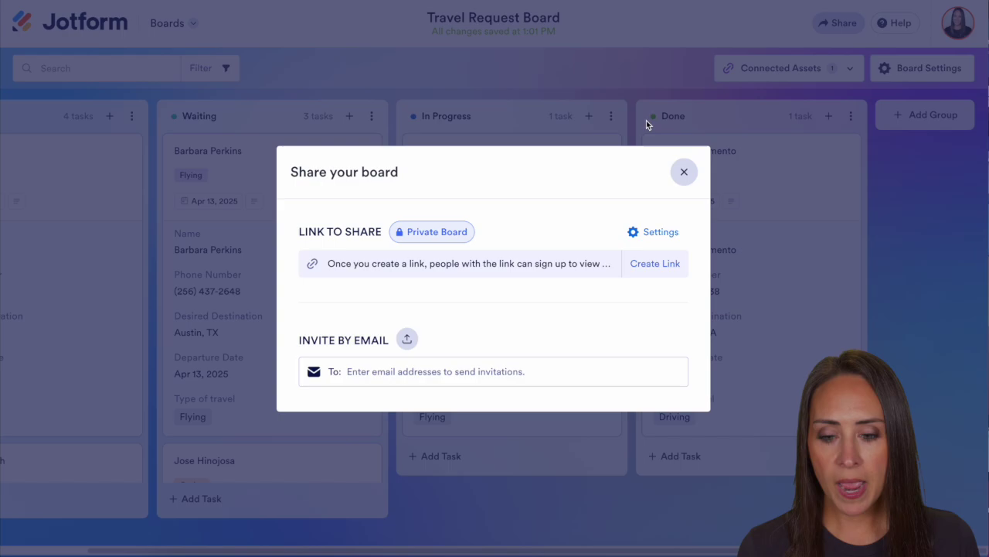
Step: Check invitee permission levels, leave Read Only selected, and close the sharing dialog
{"action": "left_click", "coordinate": [519, 374]}
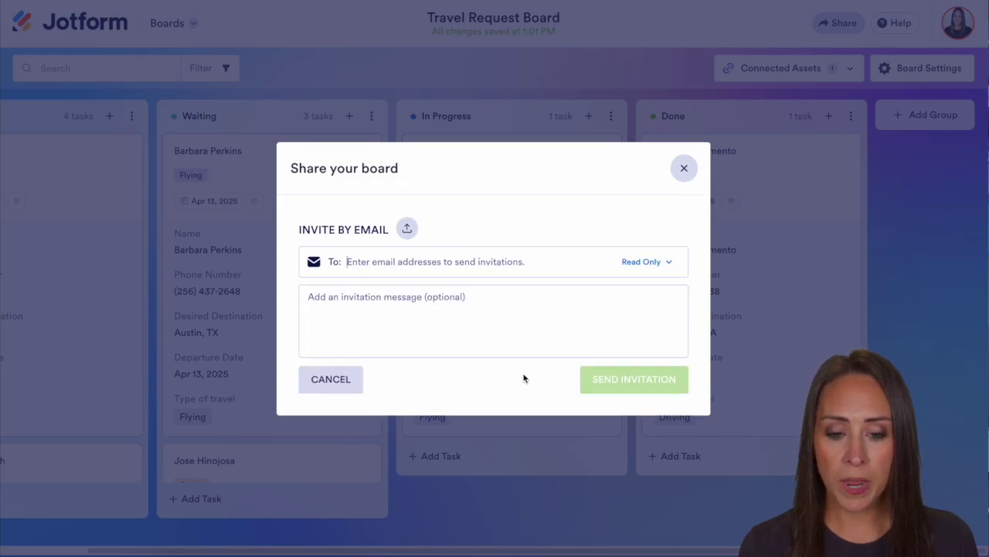
{"action": "left_click", "coordinate": [655, 262]}
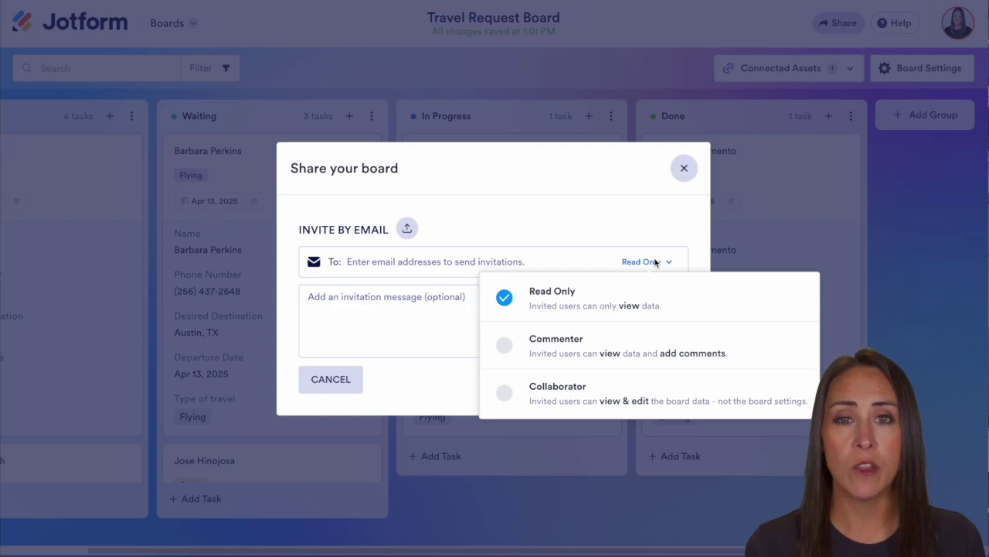
{"action": "left_click", "coordinate": [655, 262]}
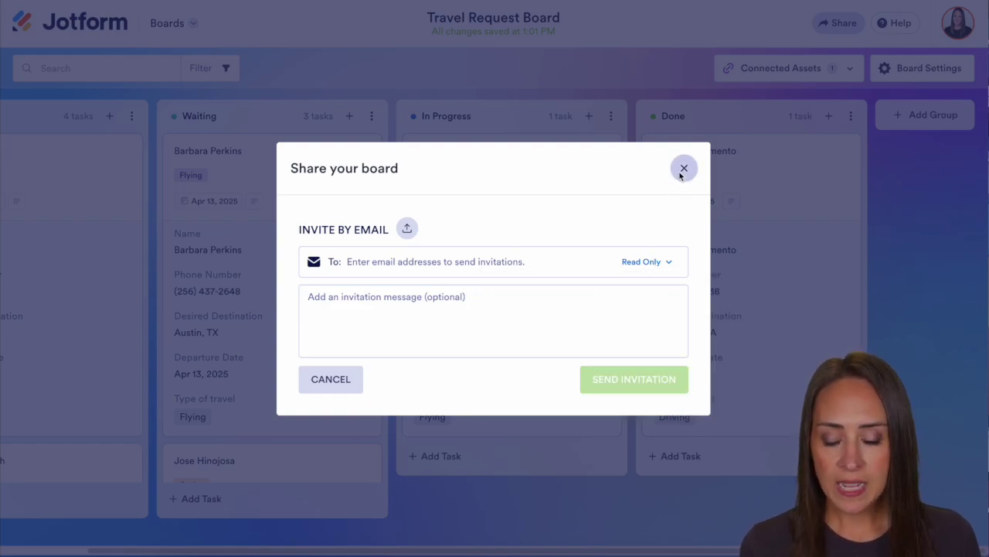
{"action": "left_click", "coordinate": [683, 168]}
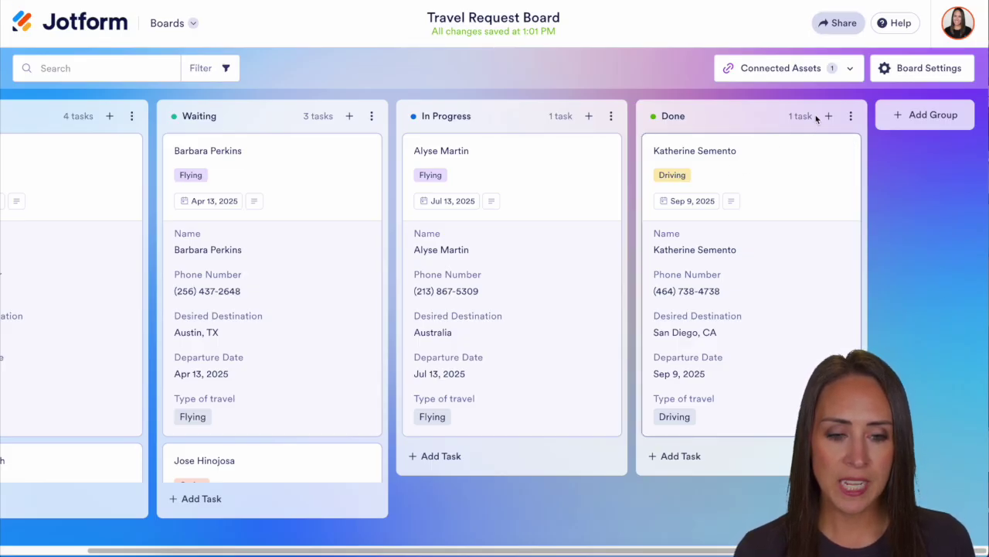
{"action": "left_click", "coordinate": [850, 70]}
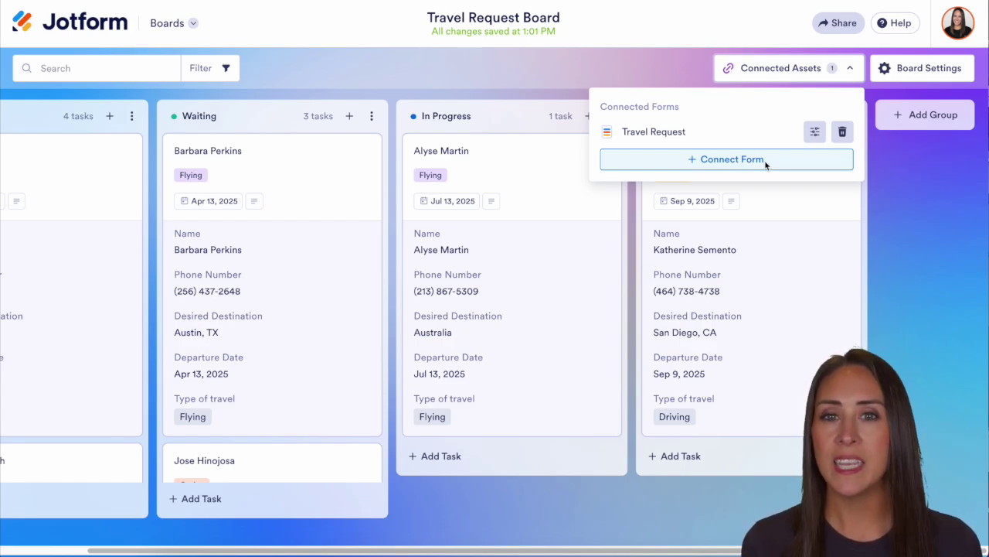
{"action": "scroll", "coordinate": [765, 164], "scroll_direction": "left", "scroll_amount": 3}
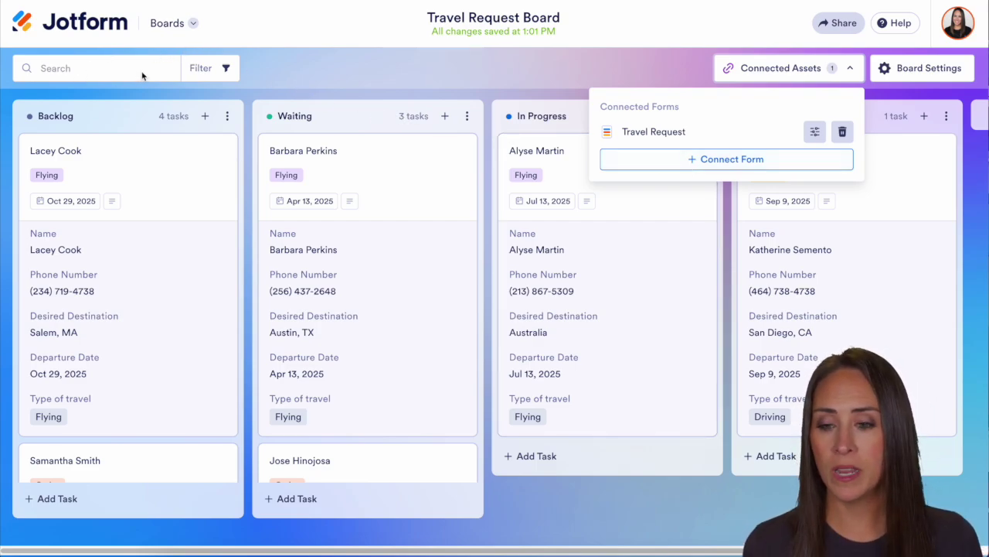
Step: Search the board for the requester's first name, then browse the Advanced Filters field list
{"action": "left_click", "coordinate": [94, 73]}
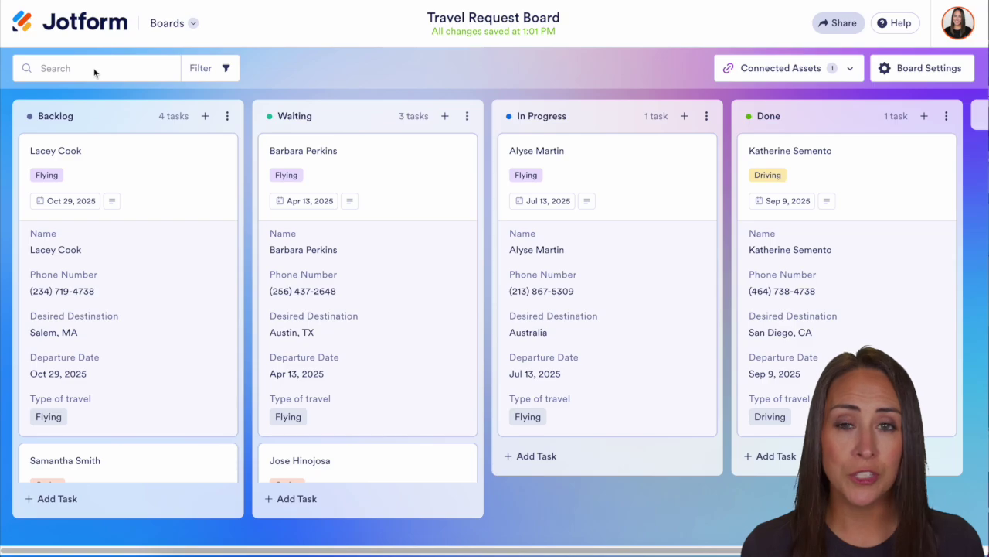
{"action": "type", "text": "lacey"}
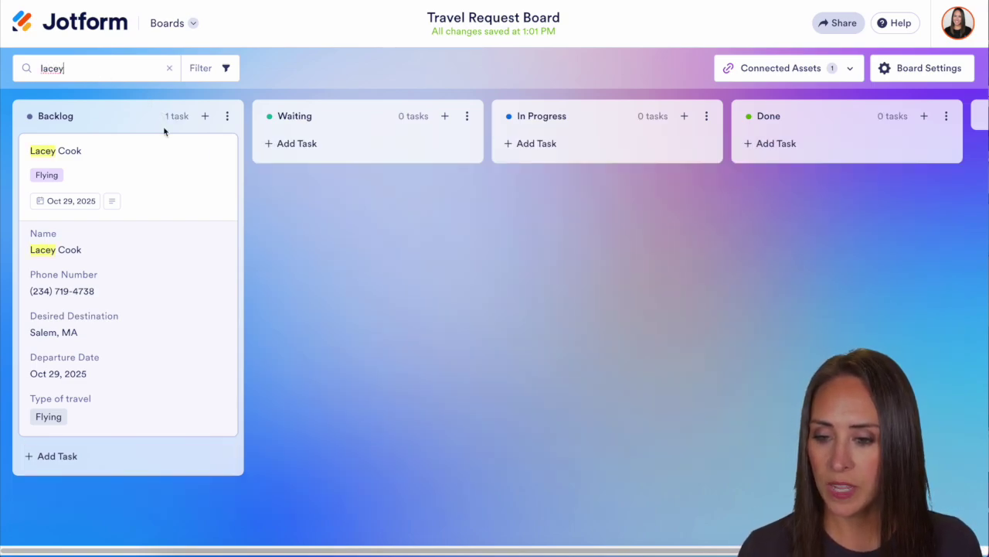
{"action": "left_click", "coordinate": [204, 70]}
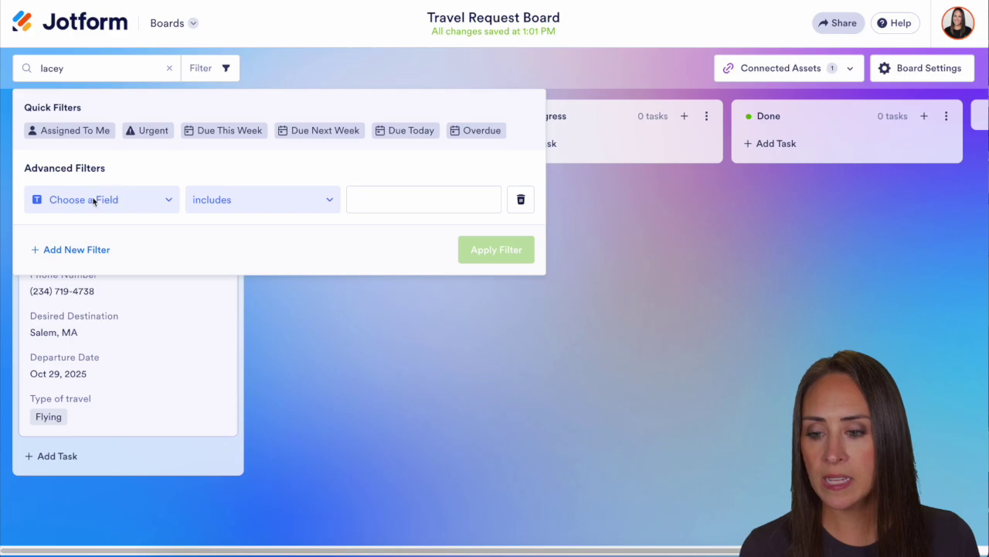
{"action": "left_click", "coordinate": [133, 199]}
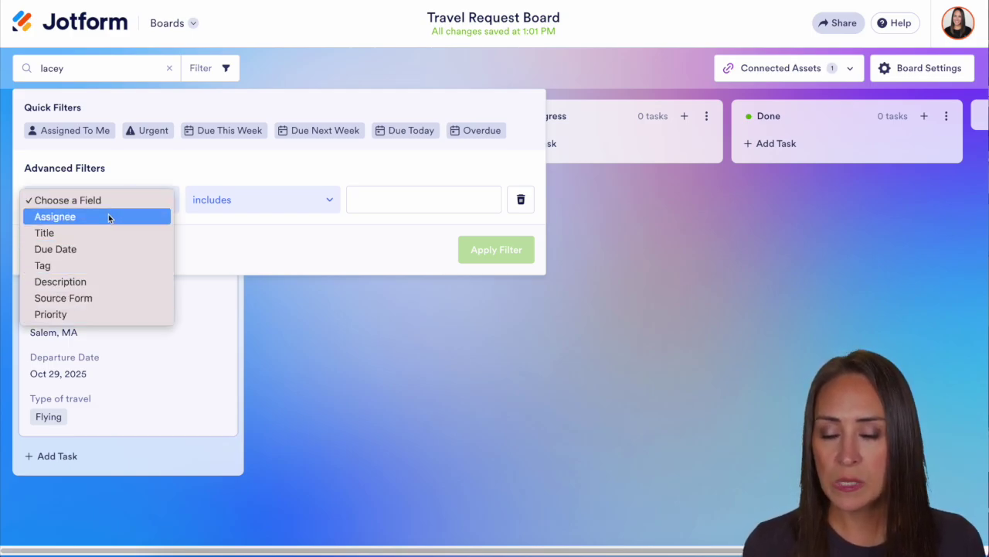
{"action": "left_click", "coordinate": [373, 248]}
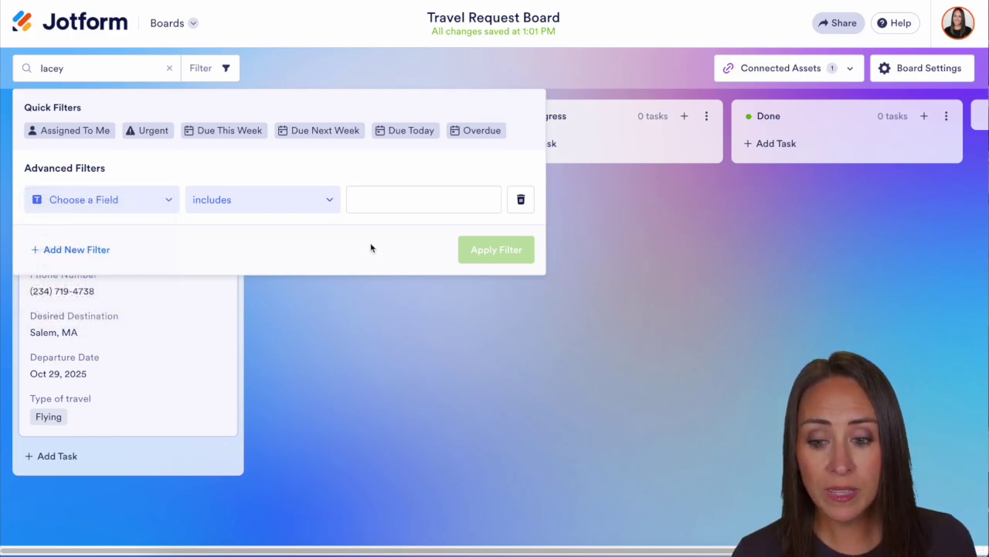